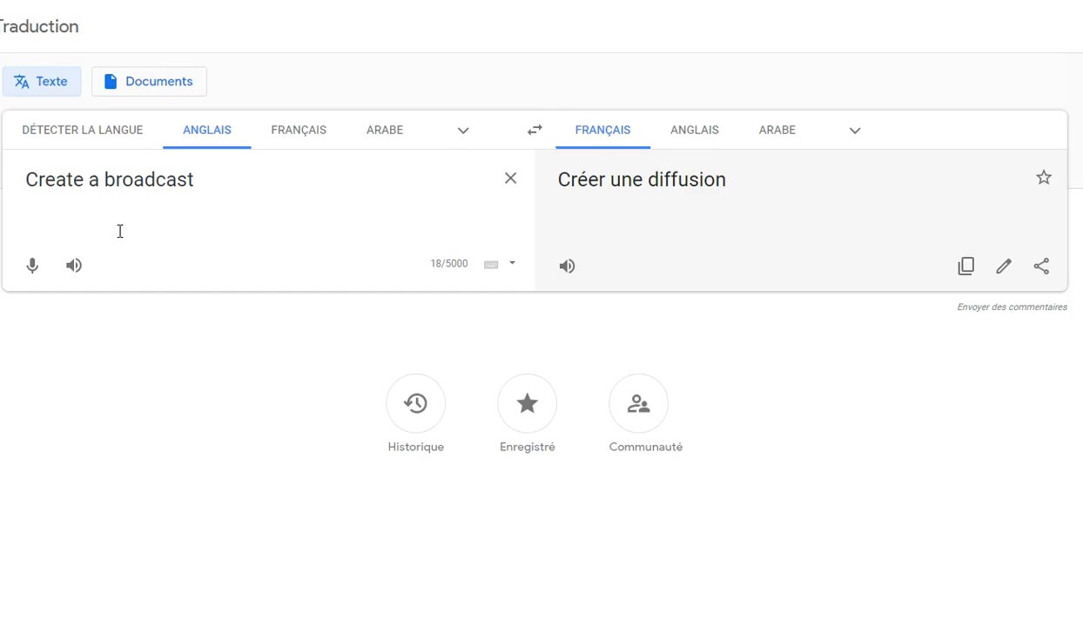
# Step: Listen to the English pronunciation of "Create a broadcast" in Google Translate
pyautogui.click(74, 266)
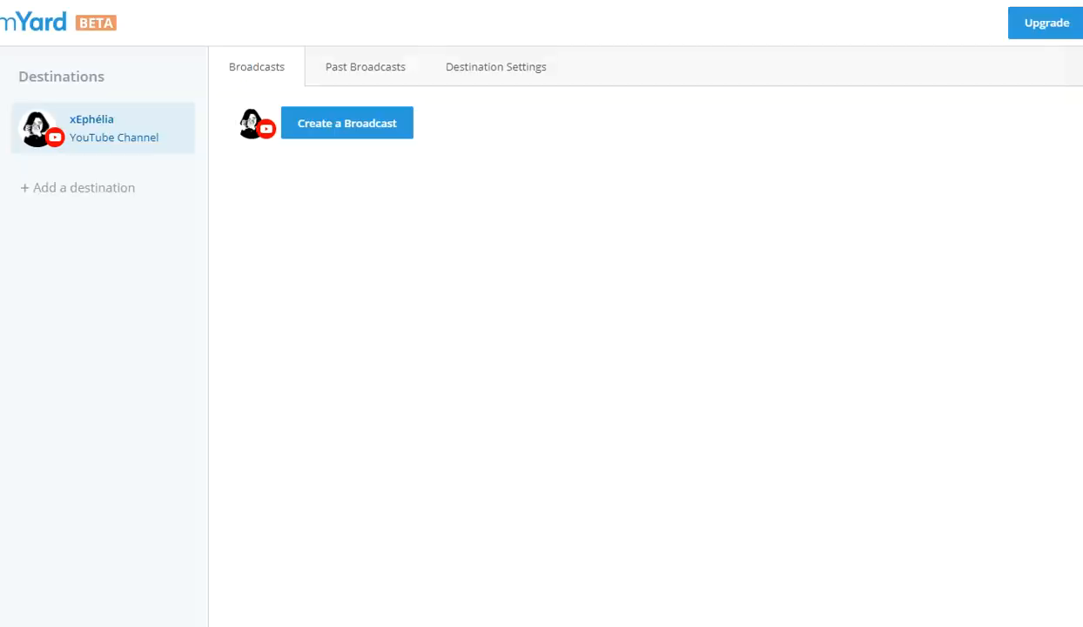
# Step: Switch to StreamYard and start a new YouTube broadcast with its privacy set to Public
pyautogui.click(355, 122)
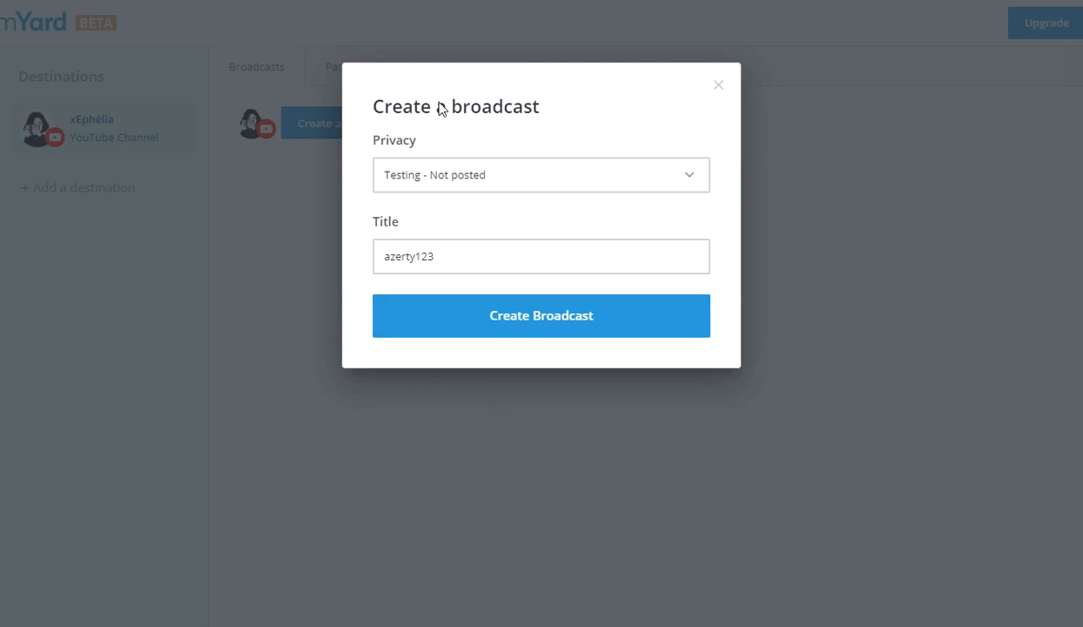
pyautogui.click(453, 178)
pyautogui.click(451, 204)
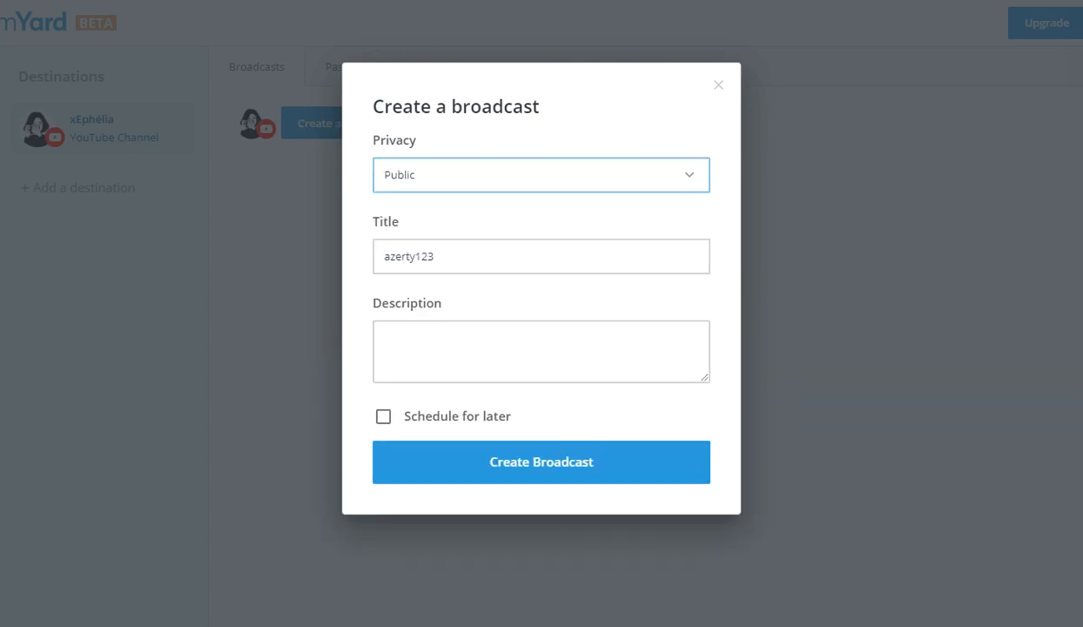
# Step: Replace the broadcast title with "Live fortnite // On bat mon record de kill"
pyautogui.click(448, 261)
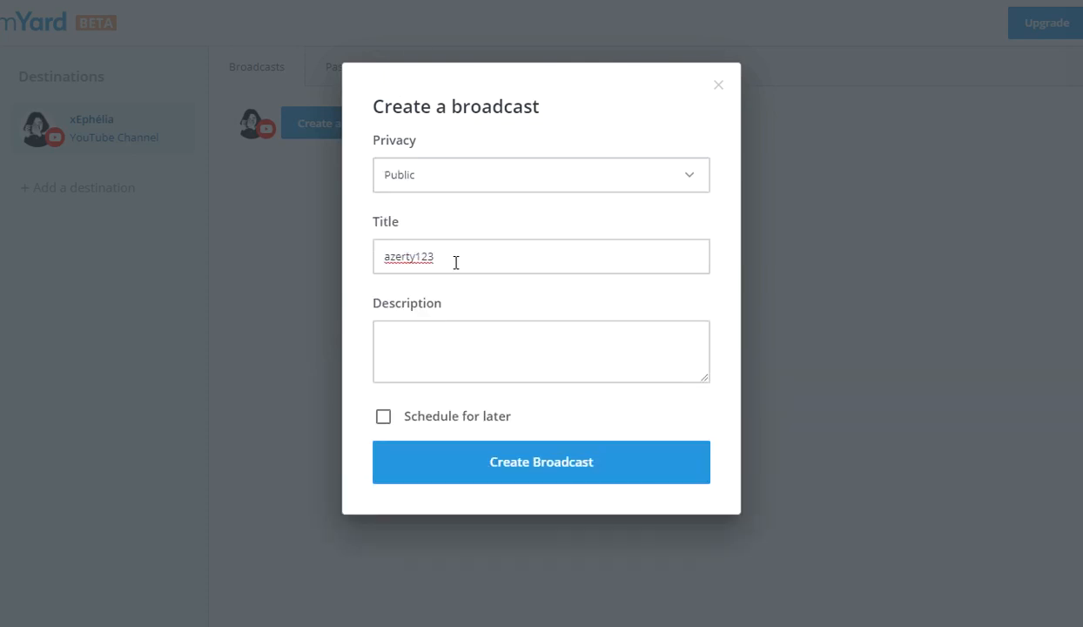
pyautogui.hotkey('ctrl', 'a')
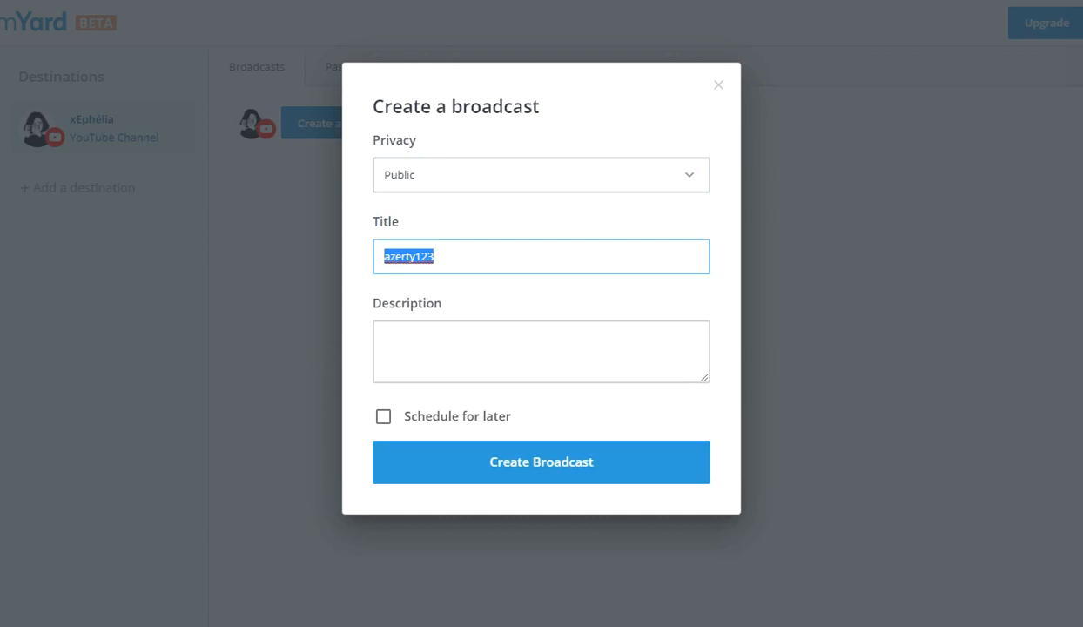
pyautogui.press('BackSpace')
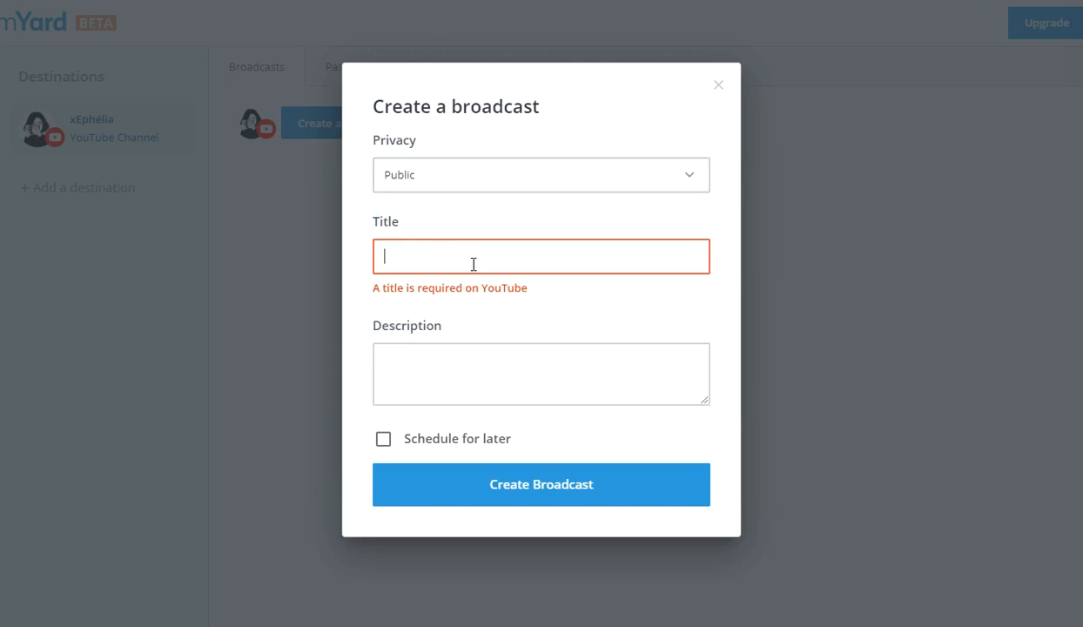
pyautogui.write('Live')
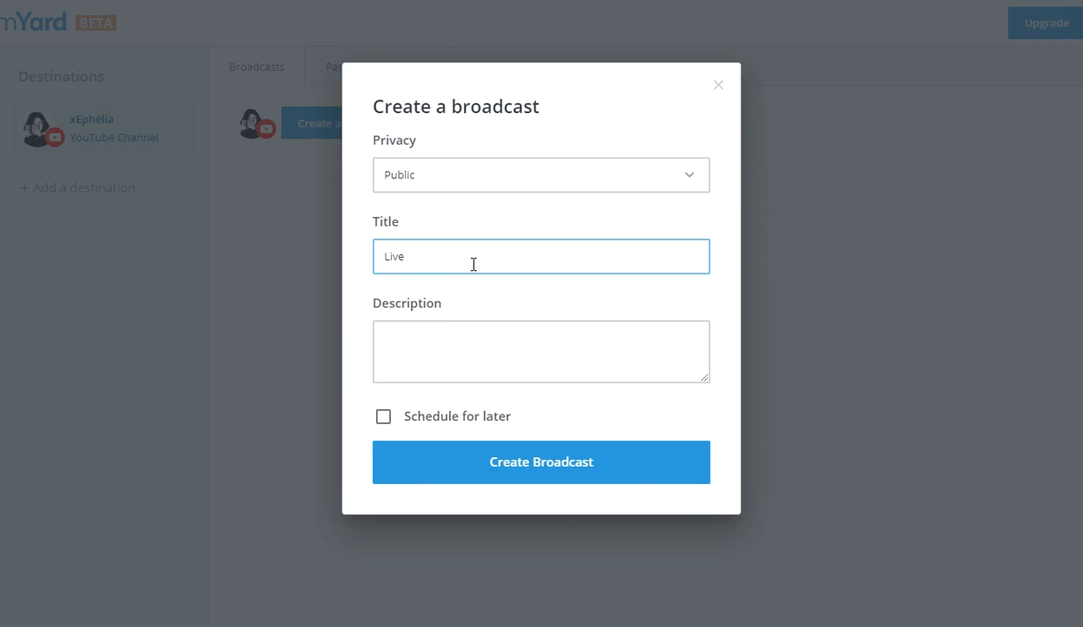
pyautogui.write('fortnite // On bat mon record de kill')
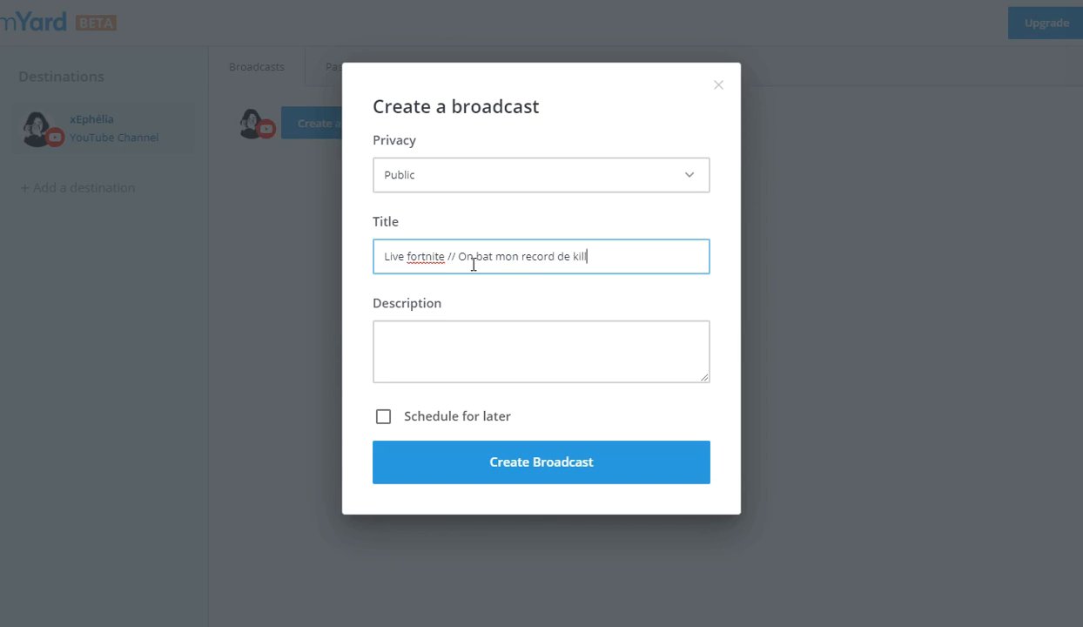
# Step: Clear the whole broadcast title and go to the empty description
pyautogui.press('BackSpace')
pyautogui.press('BackSpace')
pyautogui.press('BackSpace')
pyautogui.press('BackSpace')
pyautogui.press('BackSpace')
pyautogui.press('BackSpace')
pyautogui.press('BackSpace')
pyautogui.press('BackSpace')
pyautogui.press('BackSpace')
pyautogui.press('BackSpace')
pyautogui.press('BackSpace')
pyautogui.press('BackSpace')
pyautogui.press('BackSpace')
pyautogui.press('BackSpace')
pyautogui.press('BackSpace')
pyautogui.press('BackSpace')
pyautogui.press('BackSpace')
pyautogui.press('BackSpace')
pyautogui.press('BackSpace')
pyautogui.press('BackSpace')
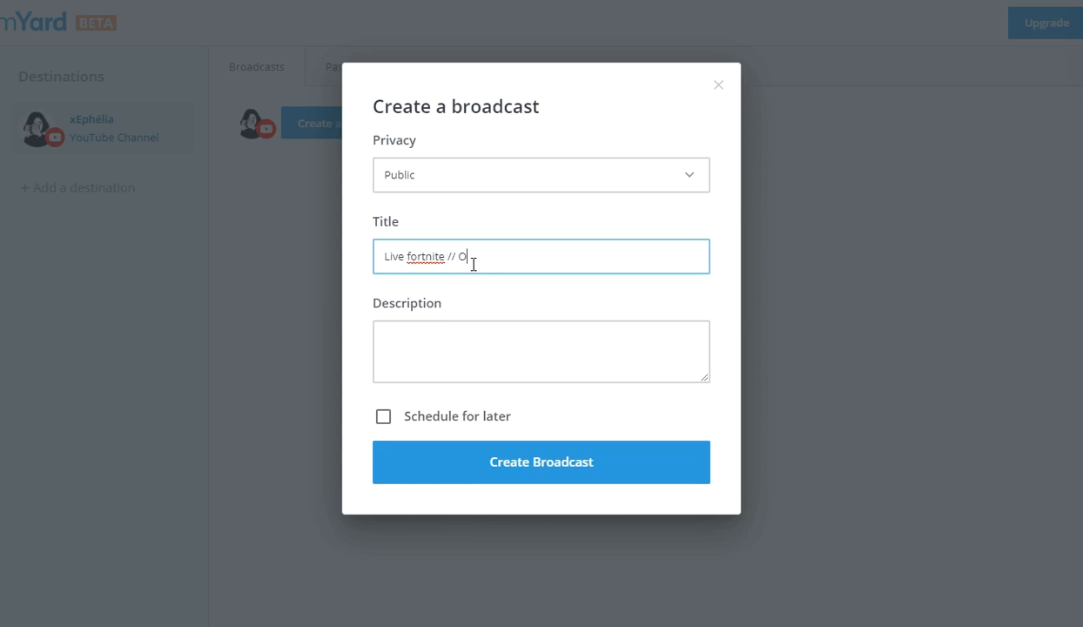
pyautogui.press('BackSpace')
pyautogui.press('BackSpace')
pyautogui.press('BackSpace')
pyautogui.press('BackSpace')
pyautogui.press('BackSpace')
pyautogui.press('BackSpace')
pyautogui.press('BackSpace')
pyautogui.press('BackSpace')
pyautogui.press('BackSpace')
pyautogui.press('BackSpace')
pyautogui.press('BackSpace')
pyautogui.press('BackSpace')
pyautogui.press('BackSpace')
pyautogui.press('BackSpace')
pyautogui.press('BackSpace')
pyautogui.press('BackSpace')
pyautogui.press('BackSpace')
pyautogui.press('BackSpace')
pyautogui.click(437, 352)
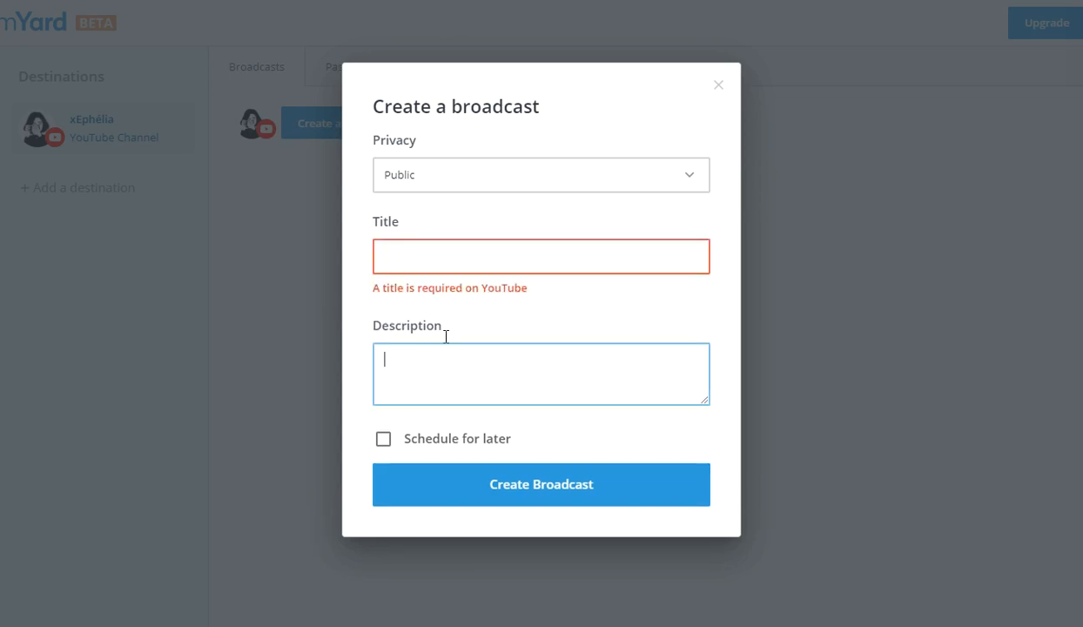
# Step: Enter "sdfghj" as the broadcast title and leave the description empty
pyautogui.click(440, 263)
pyautogui.write('sdfghj')
pyautogui.click(401, 345)
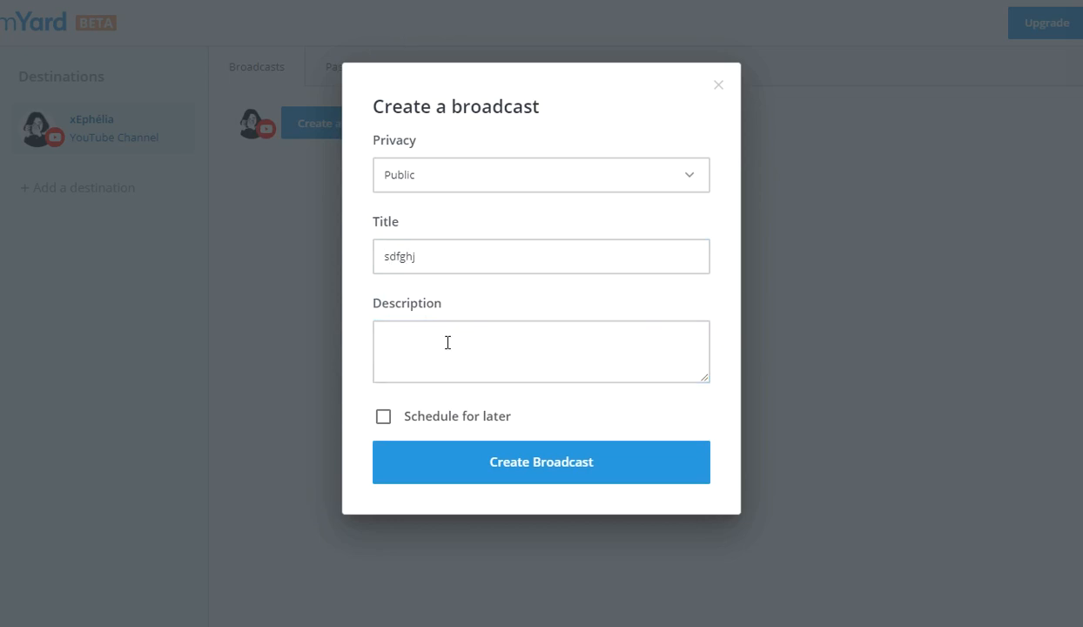
pyautogui.click(405, 333)
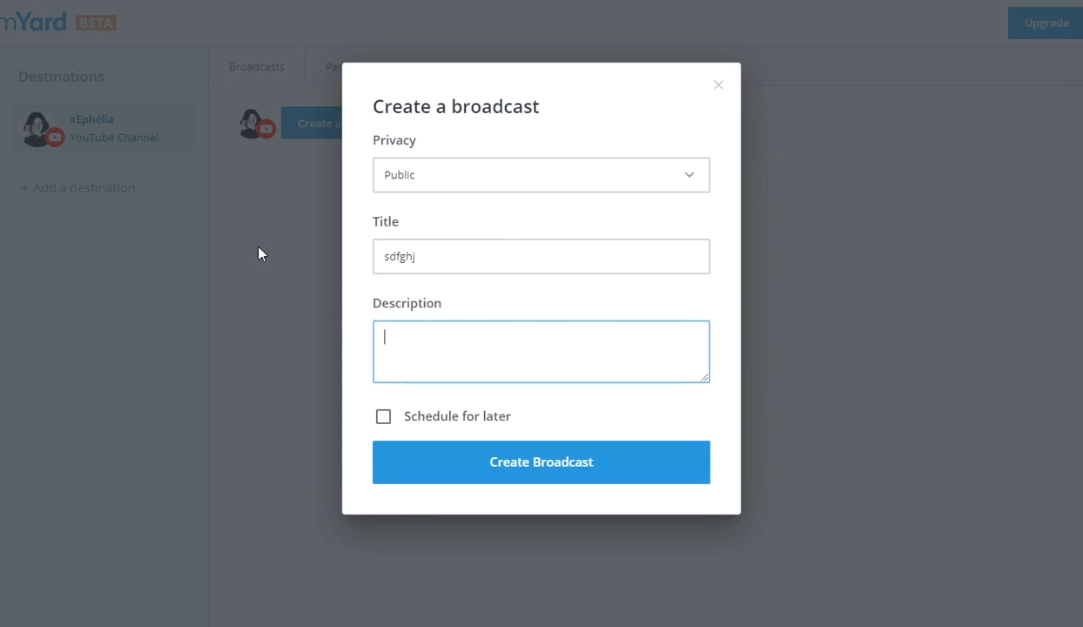
# Step: Set the broadcast privacy to Testing - Not posted and create the broadcast
pyautogui.click(406, 179)
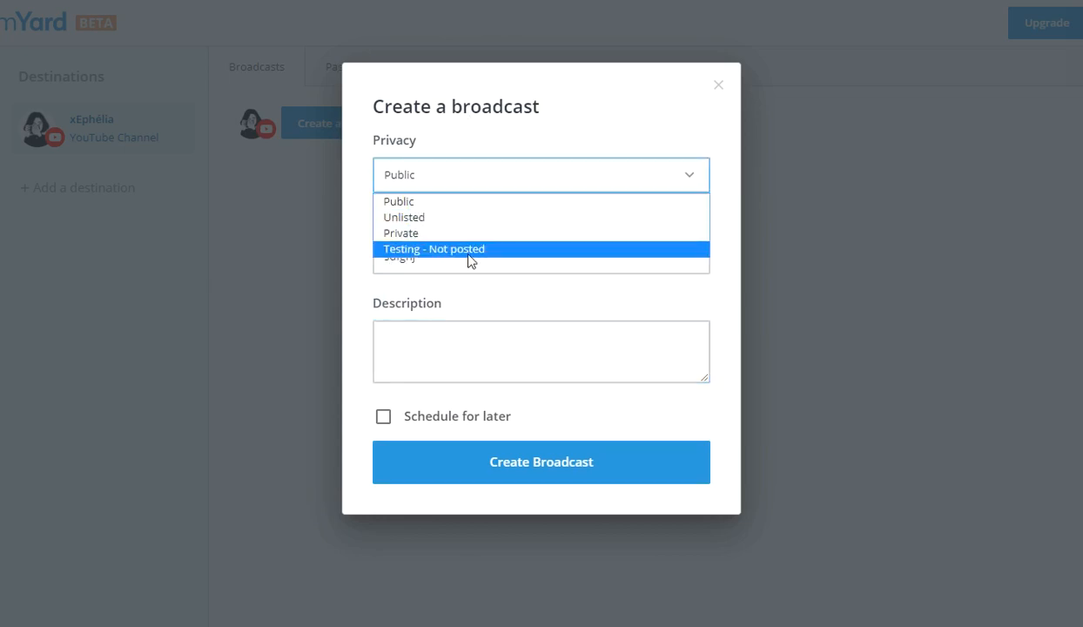
pyautogui.click(527, 252)
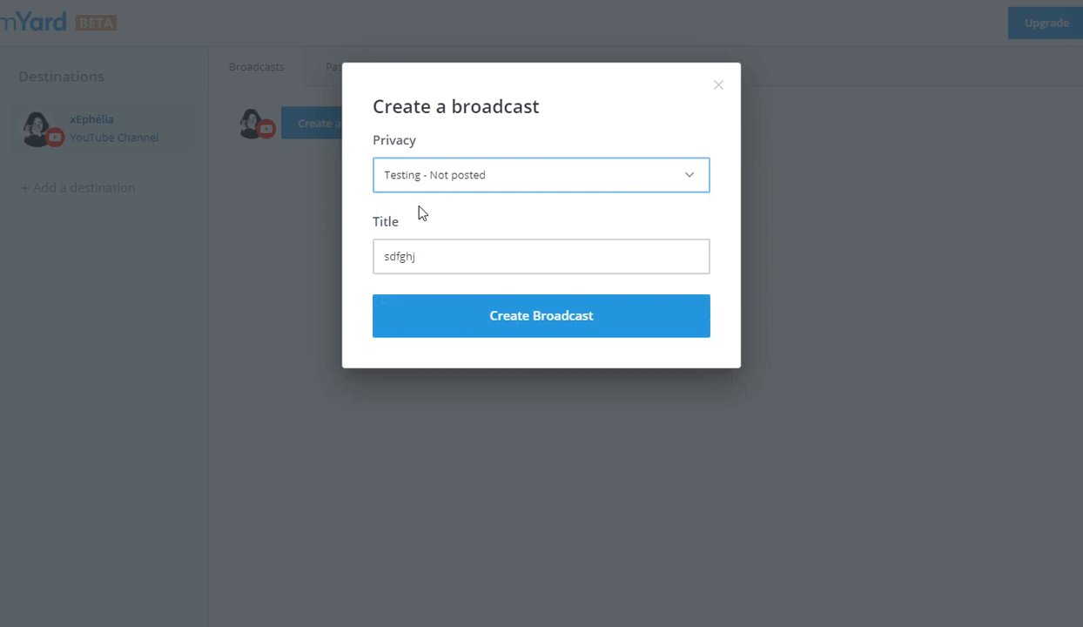
pyautogui.click(449, 313)
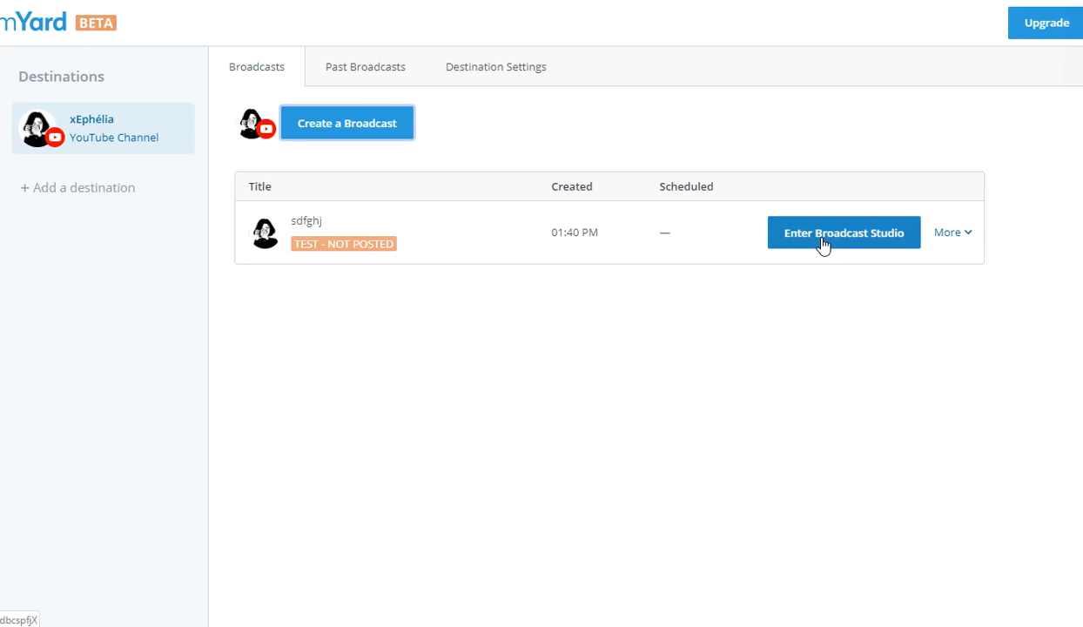
# Step: Open the camera and mic check for the sdfghj broadcast, review the display name and enter the broadcast studio
pyautogui.click(878, 250)
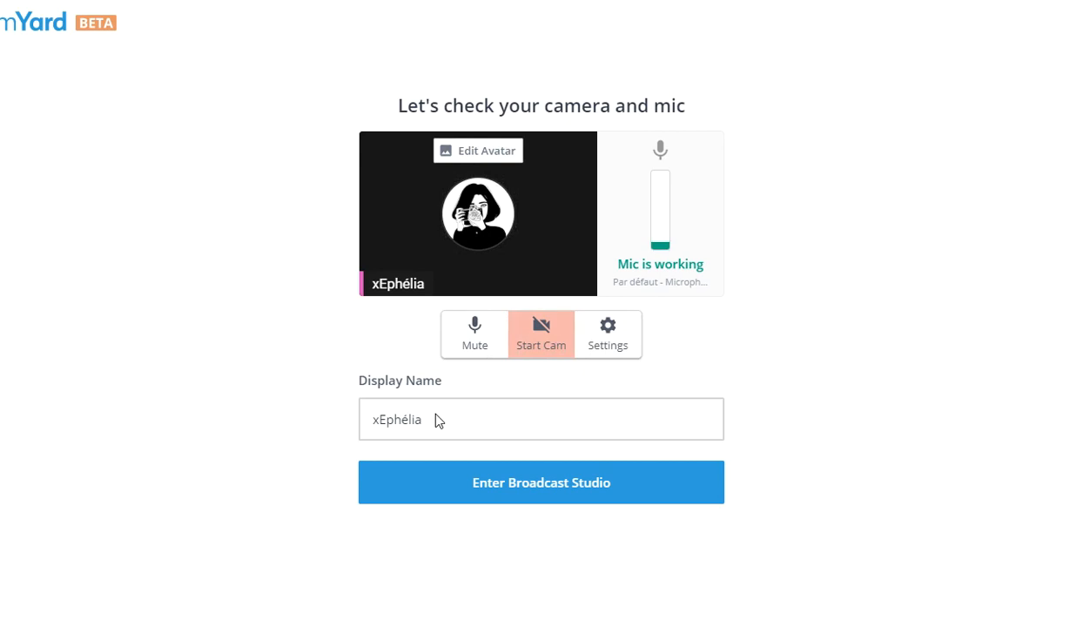
pyautogui.doubleClick(369, 422)
pyautogui.click(469, 416)
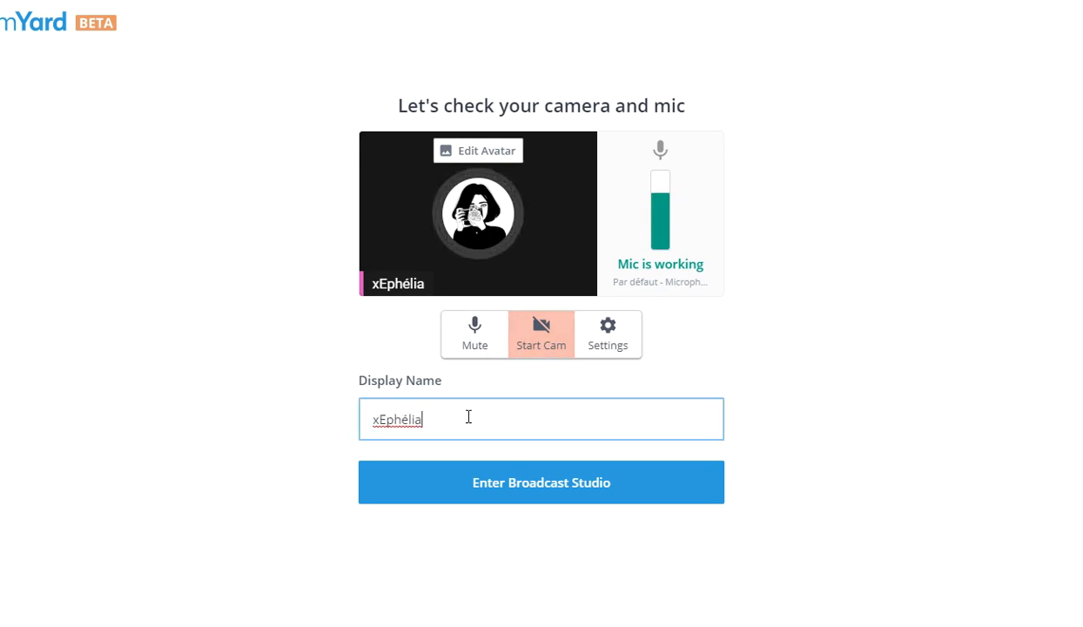
pyautogui.click(851, 374)
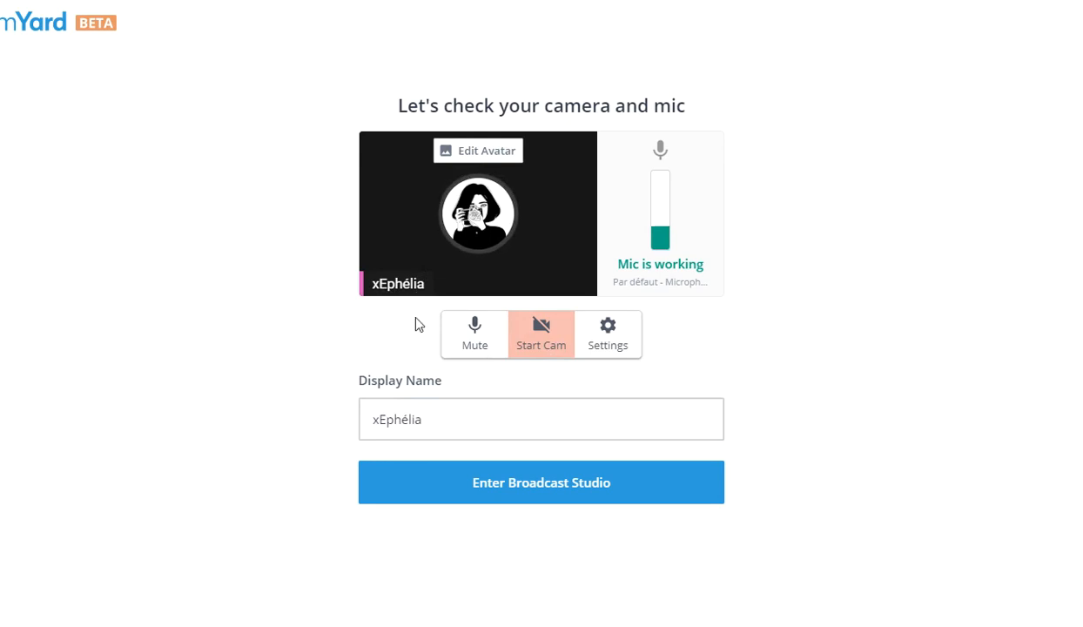
pyautogui.doubleClick(449, 414)
pyautogui.click(477, 436)
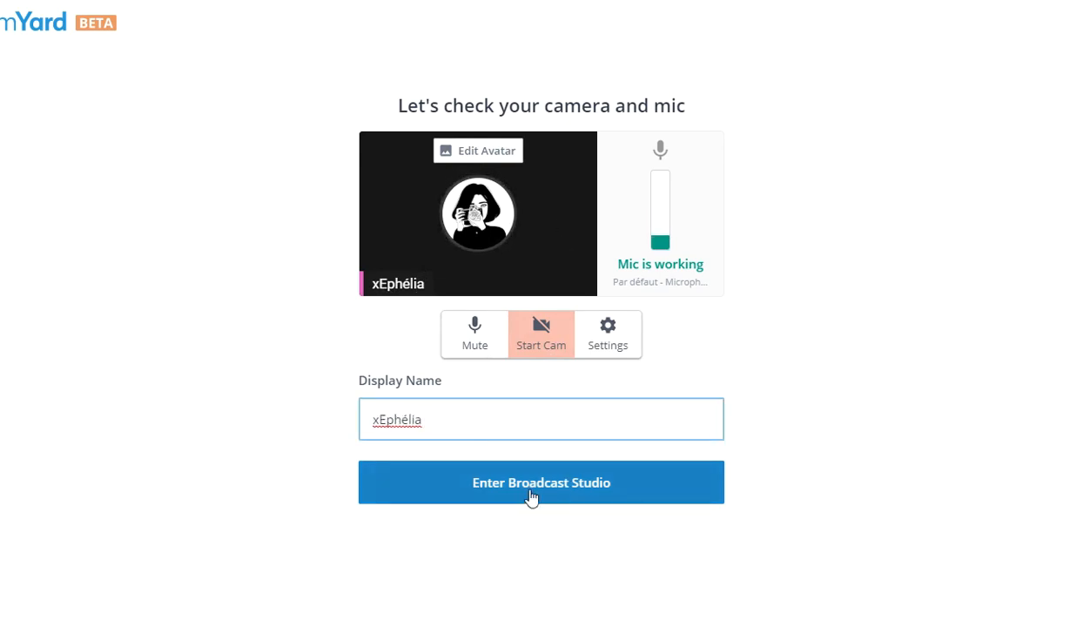
pyautogui.click(584, 502)
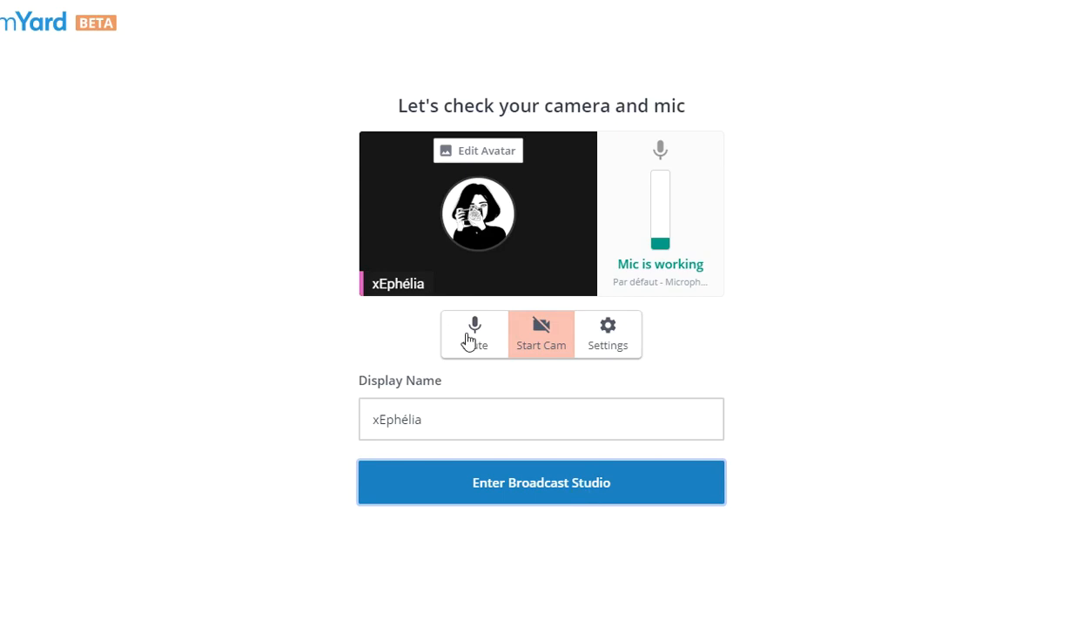
pyautogui.click(432, 477)
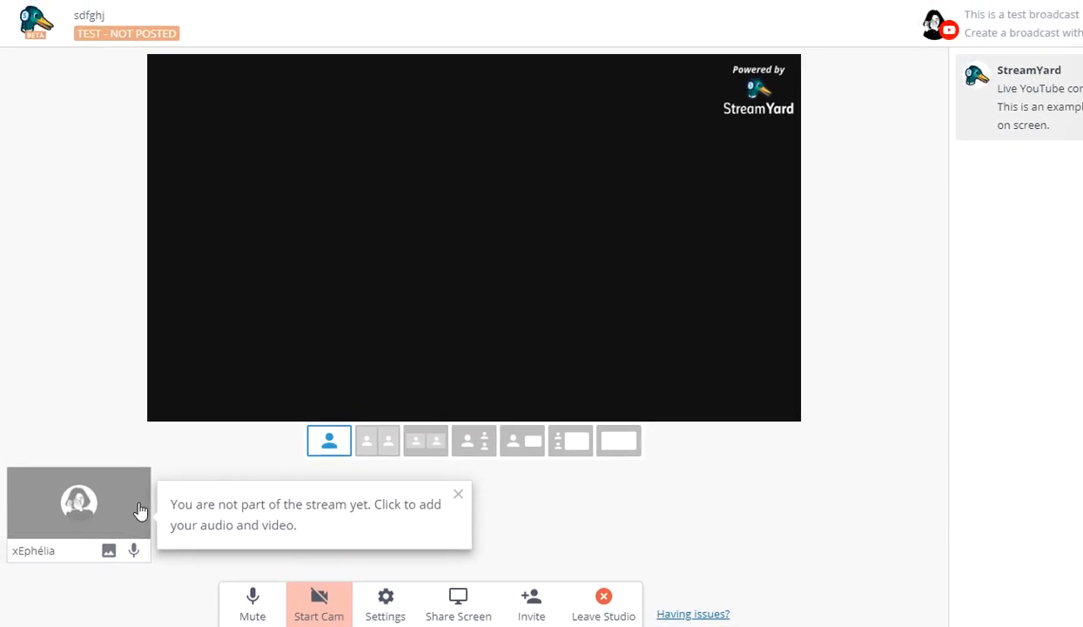
# Step: Add your own audio and video to the stream and share the MovieStarPlanet Chrome tab, hiding the sharing notice
pyautogui.moveTo(75, 535)
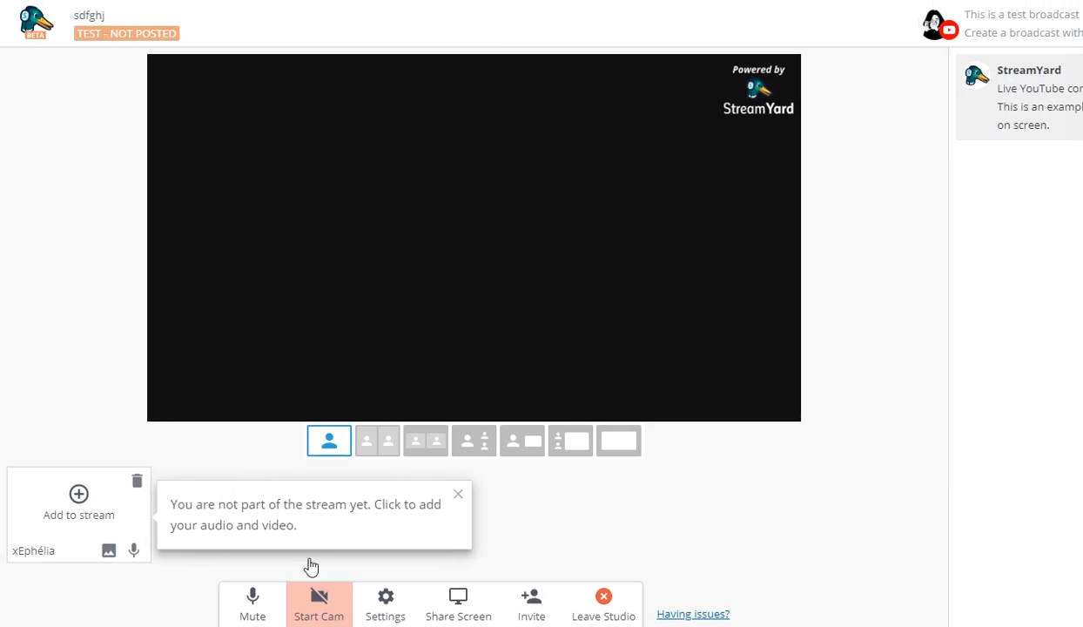
pyautogui.click(44, 517)
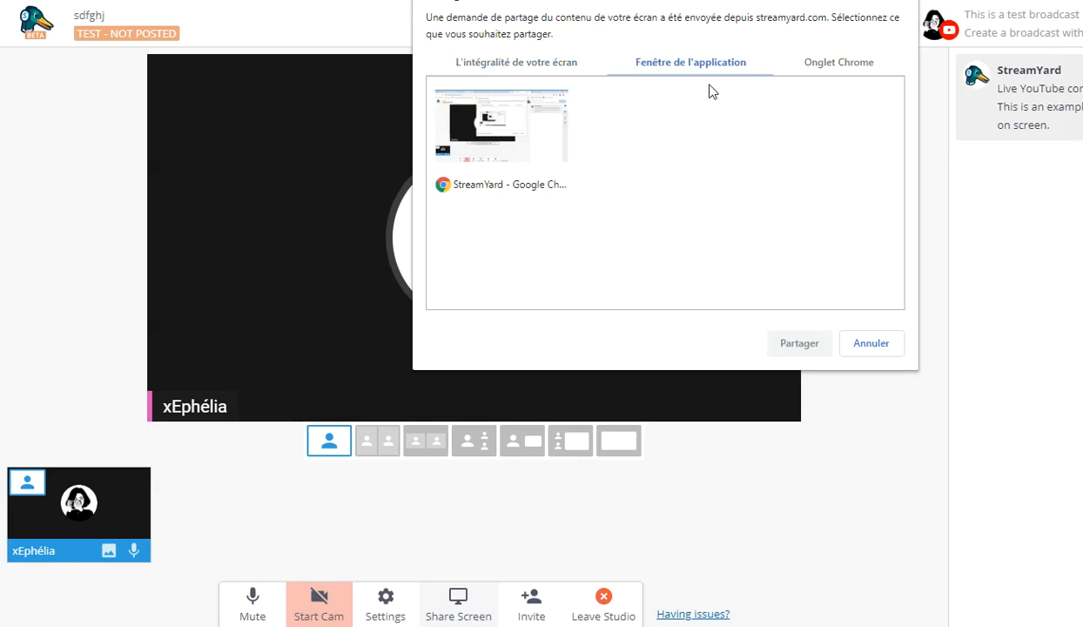
pyautogui.click(808, 65)
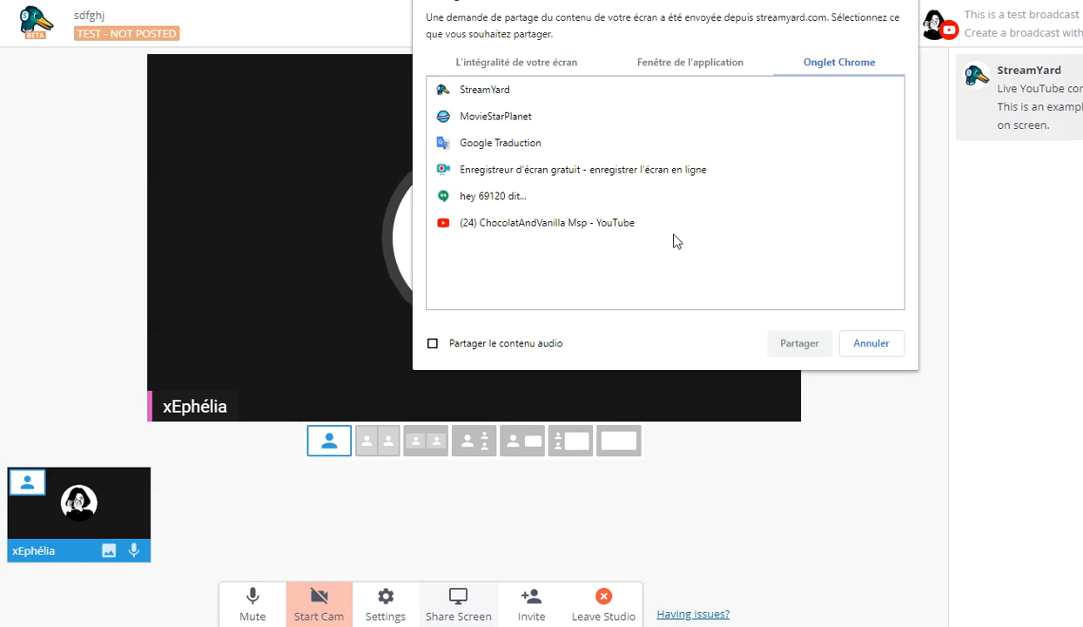
pyautogui.click(480, 123)
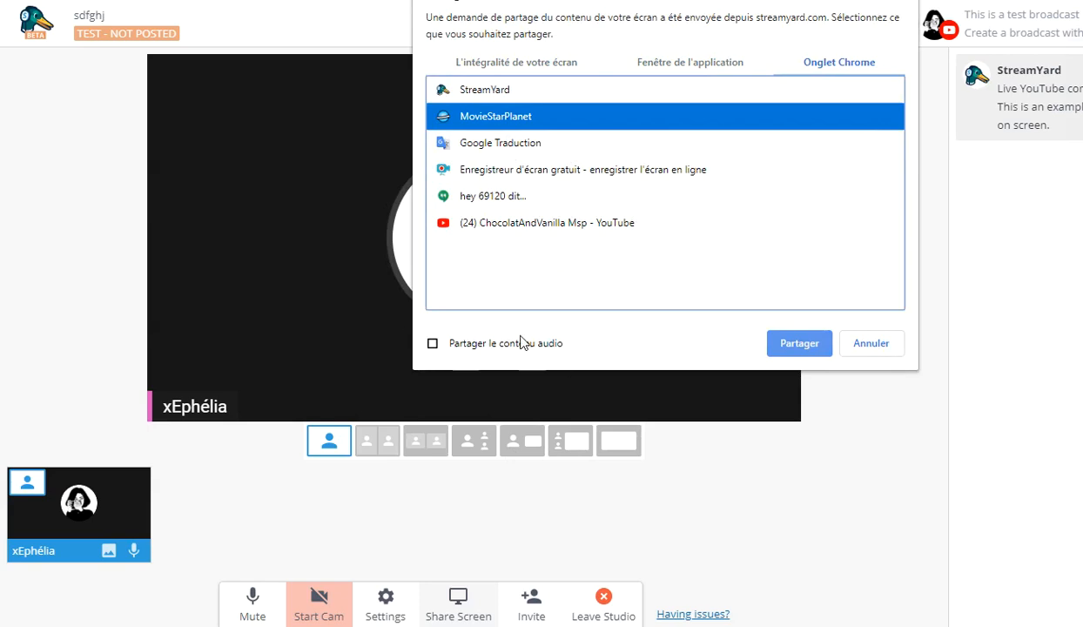
pyautogui.press('Return')
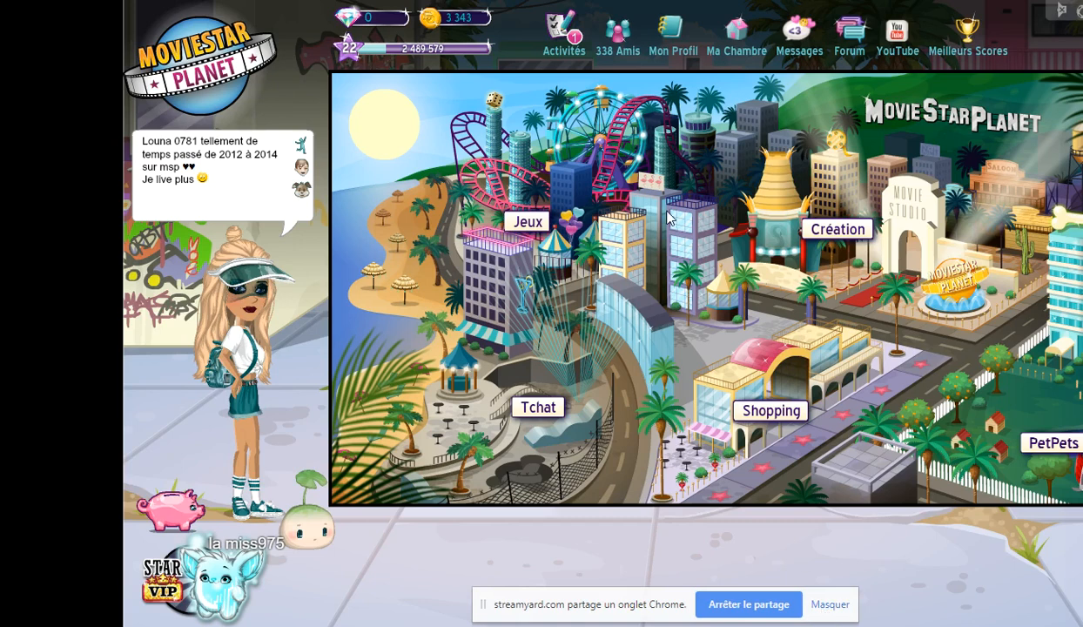
pyautogui.click(734, 33)
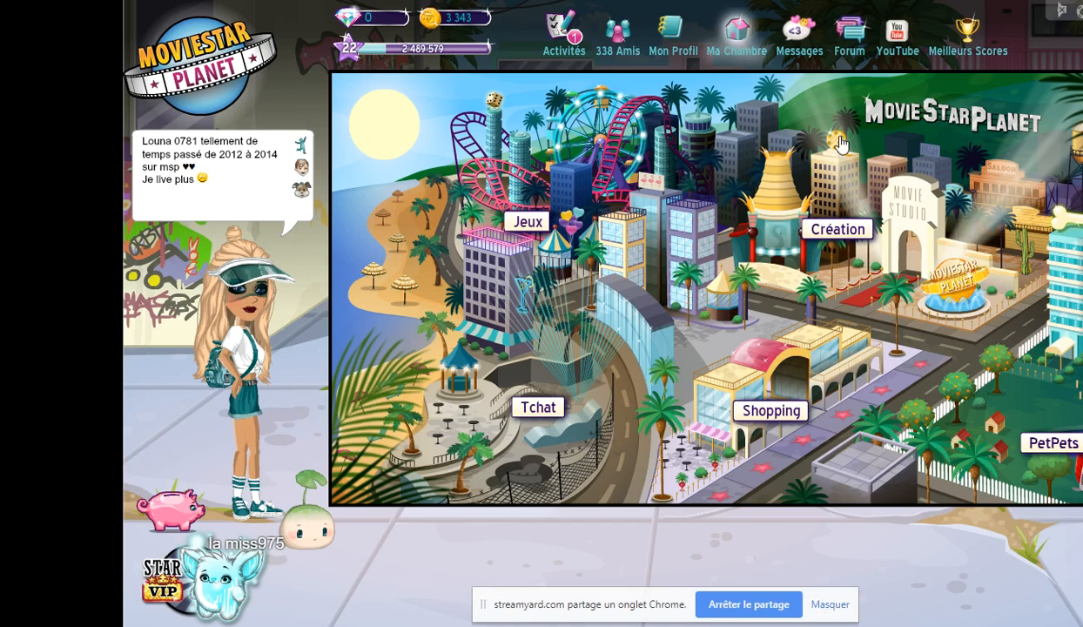
pyautogui.click(823, 611)
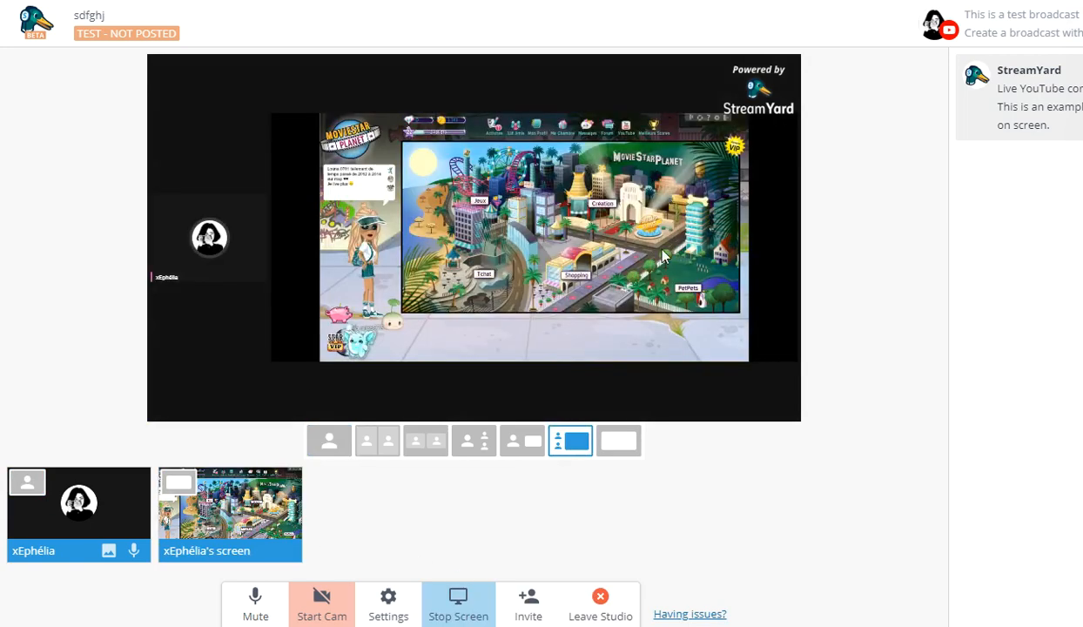
# Step: Try the screen-only layout for the stream, and mute and unmute your microphone
pyautogui.click(619, 444)
pyautogui.click(134, 552)
pyautogui.click(134, 551)
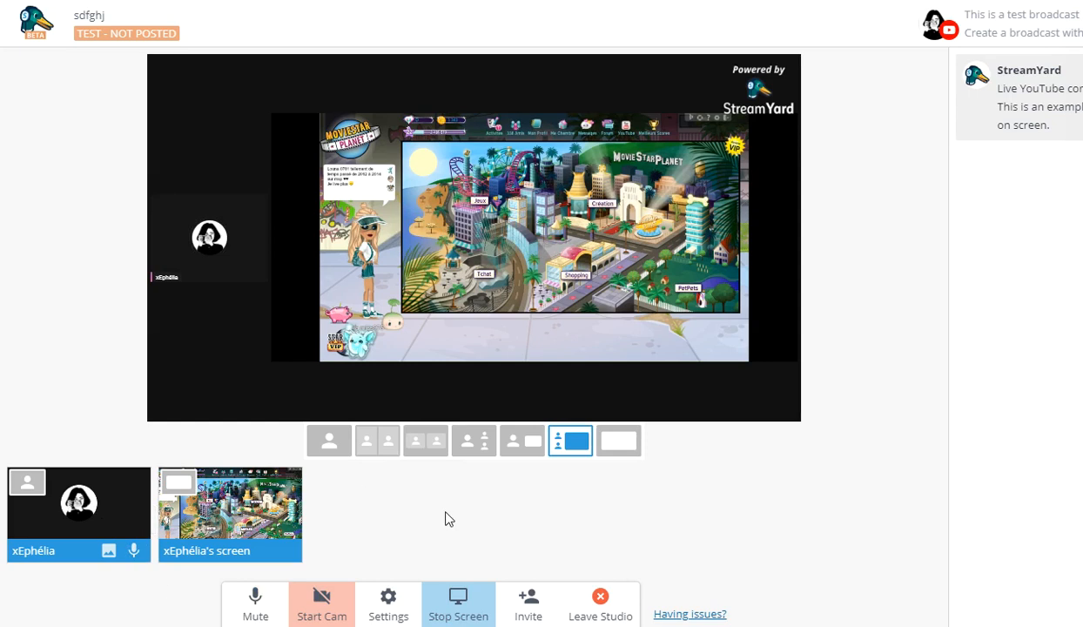
# Step: Remove the shared screen from the stream and add it back
pyautogui.moveTo(273, 509)
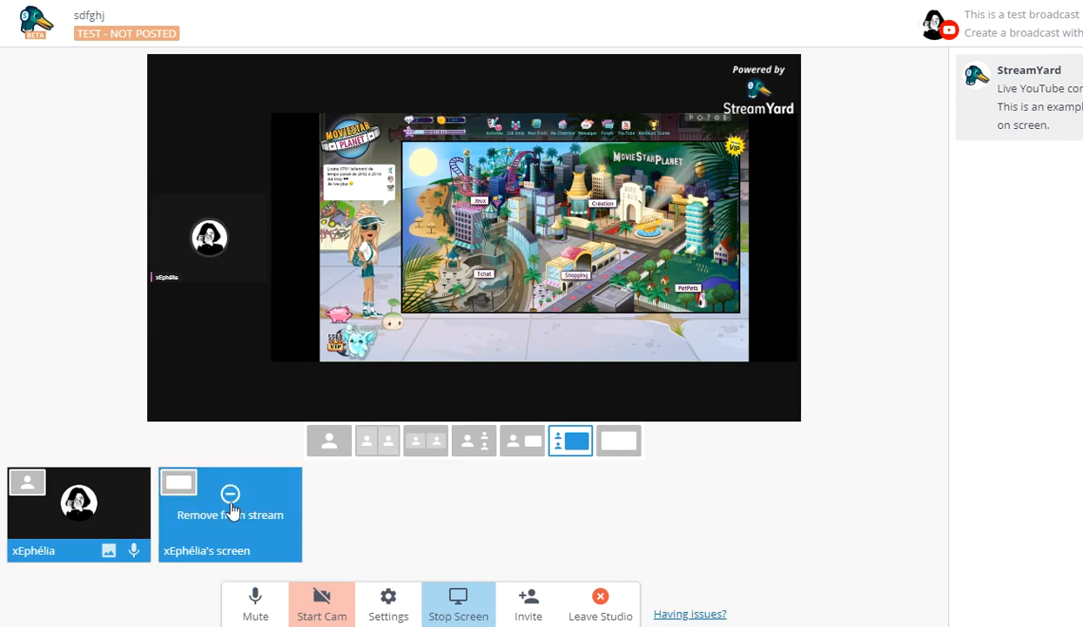
pyautogui.click(232, 511)
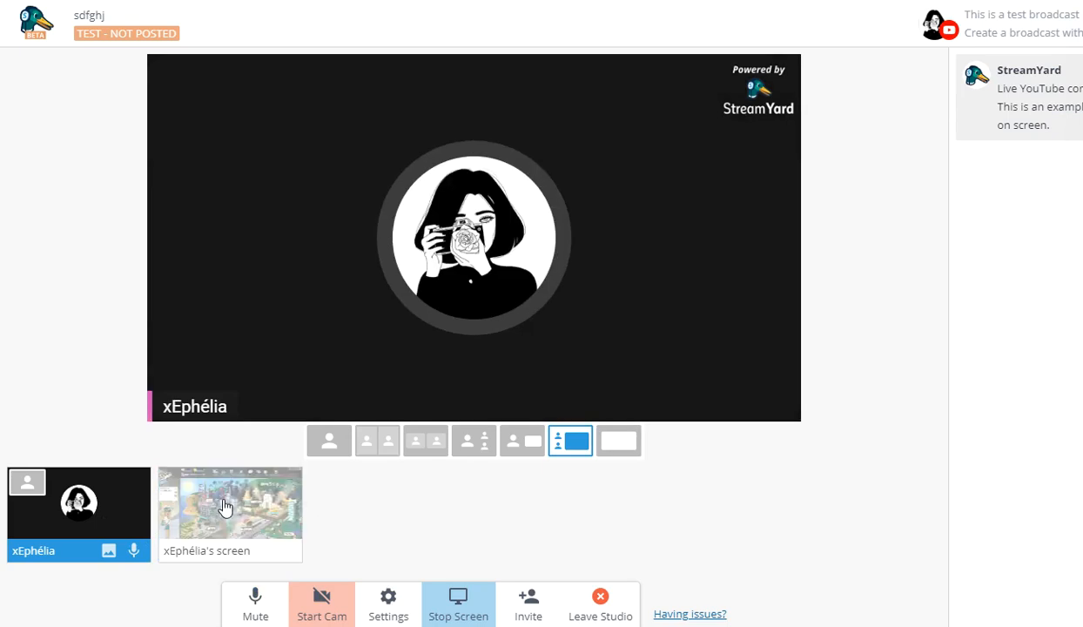
pyautogui.click(224, 507)
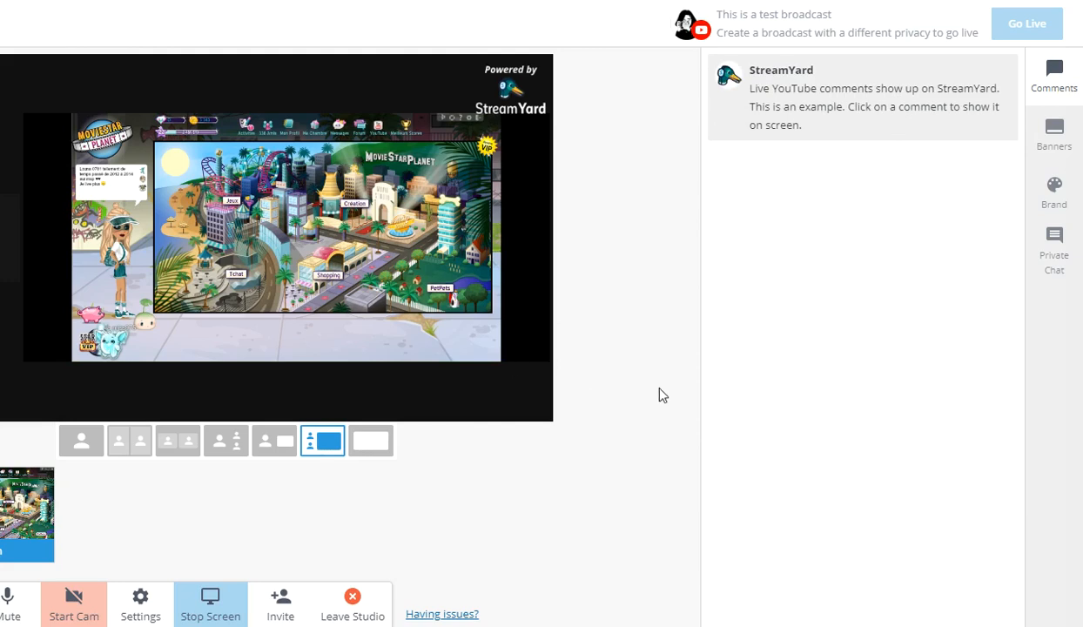
# Step: Show the example StreamYard comment on the stream, and hide it again
pyautogui.moveTo(859, 106)
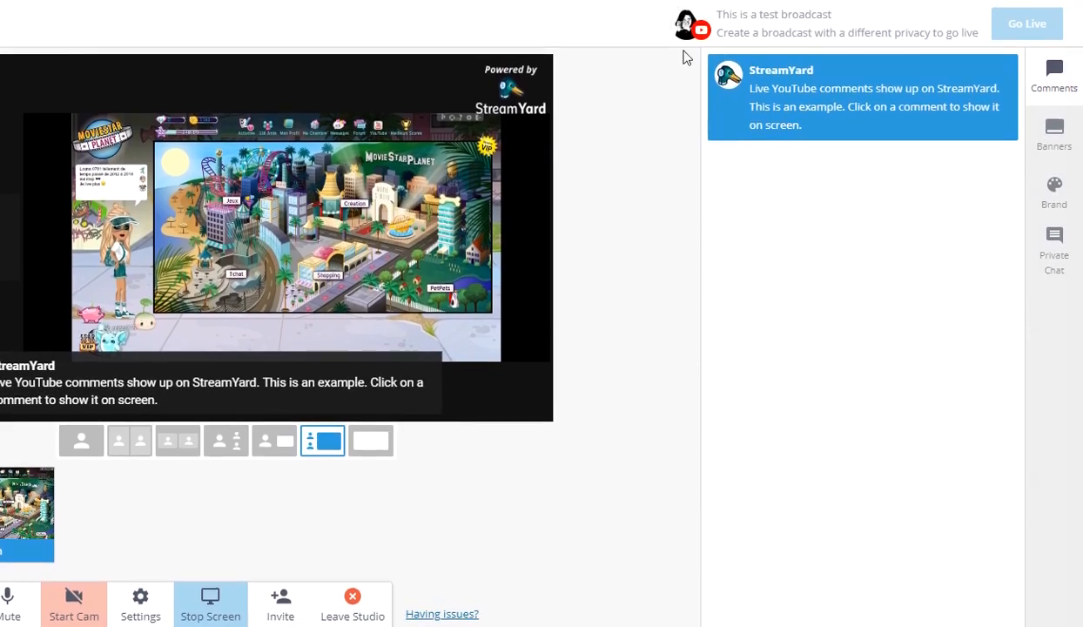
pyautogui.click(849, 109)
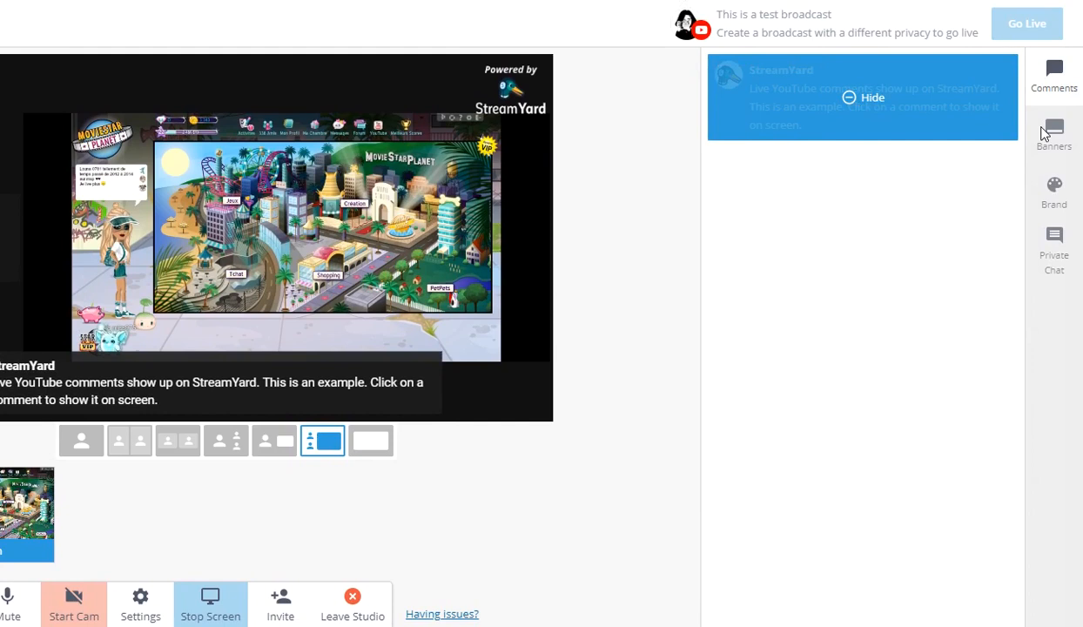
# Step: Open the banner folders and view the banners in Comptes msp and Bienvenue !
pyautogui.click(1056, 148)
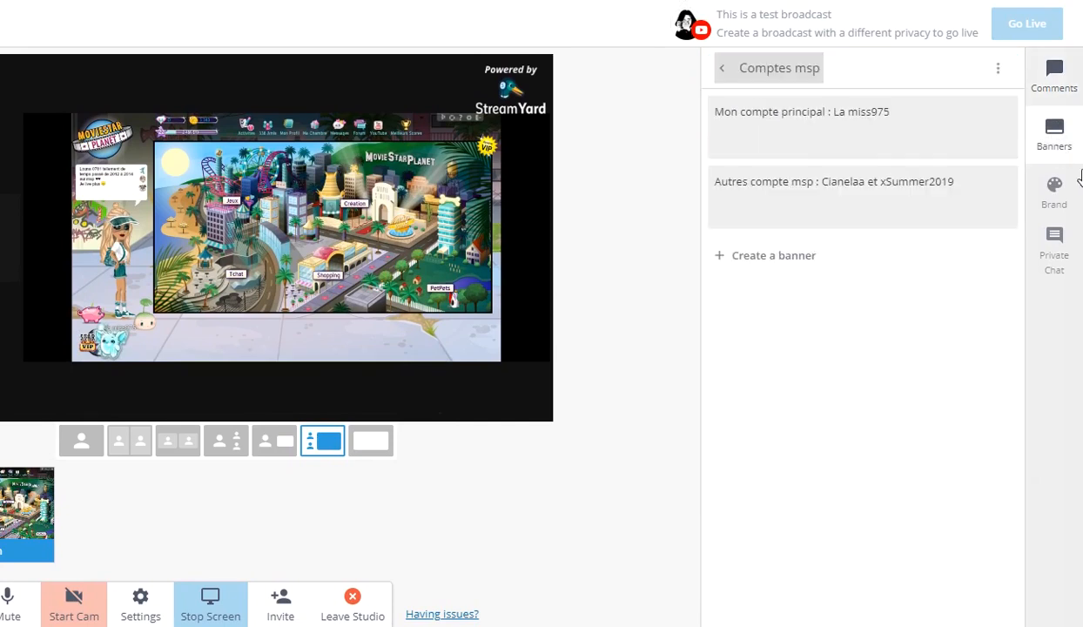
pyautogui.click(721, 69)
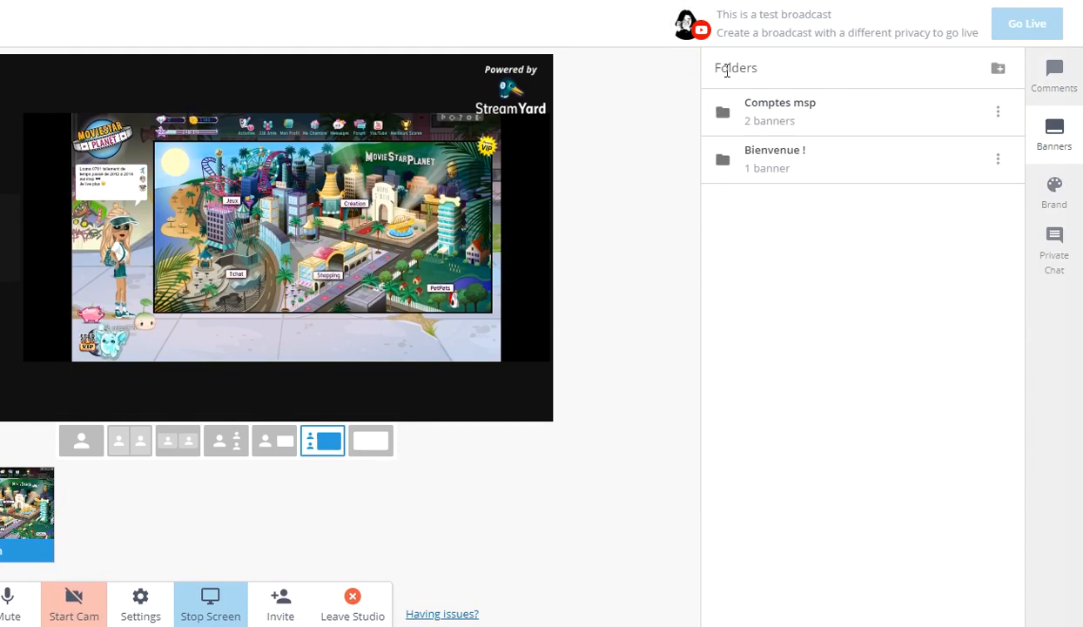
pyautogui.click(775, 170)
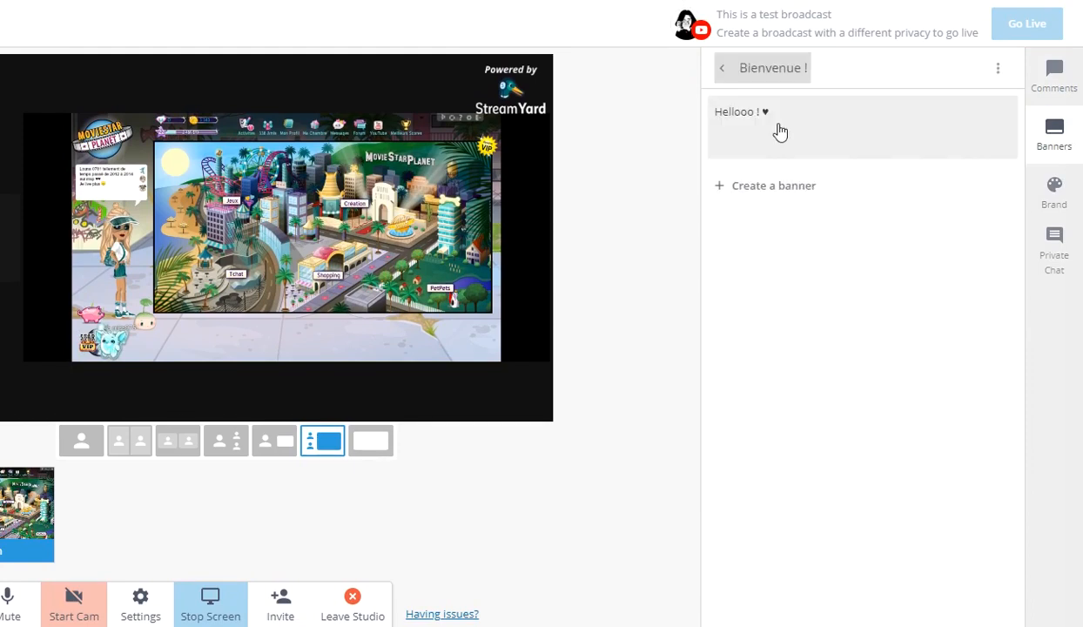